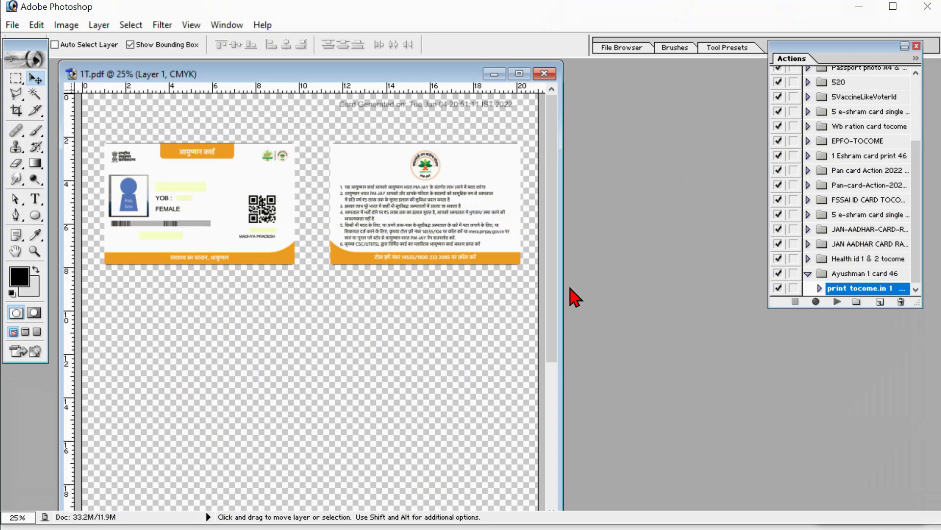
# Play the Ayushman 1 card 46 action and maximize the resulting Untitled-2 card page.
pyautogui.click(837, 303)
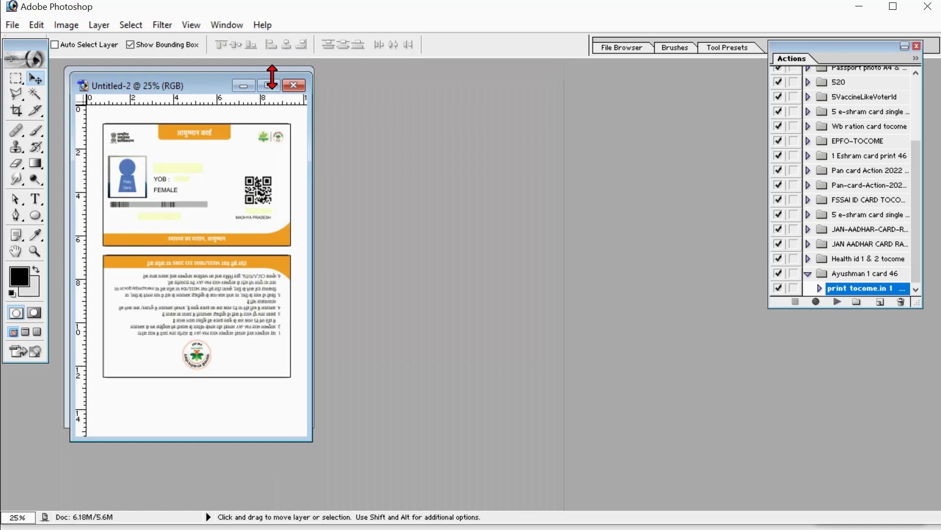
pyautogui.click(270, 86)
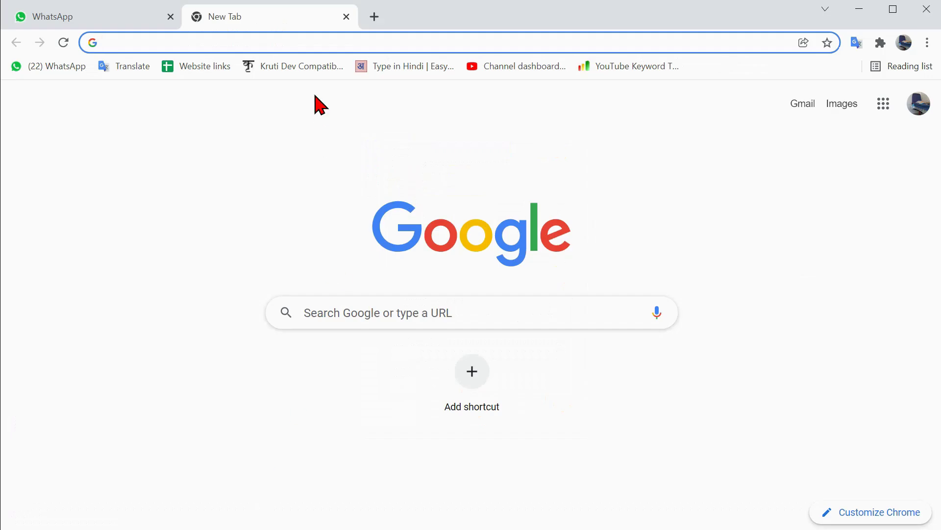
# Go to tocome.in from Chrome's address bar.
pyautogui.click(311, 37)
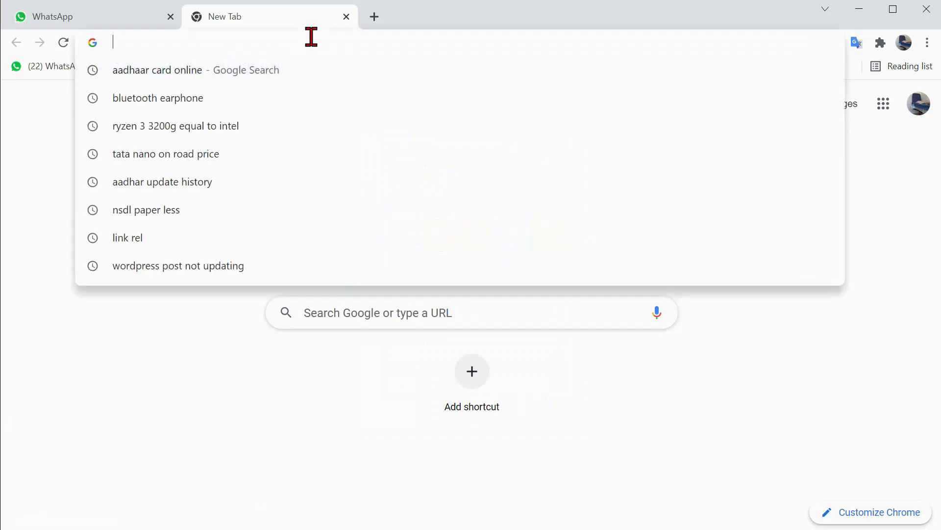
pyautogui.write('tocom')
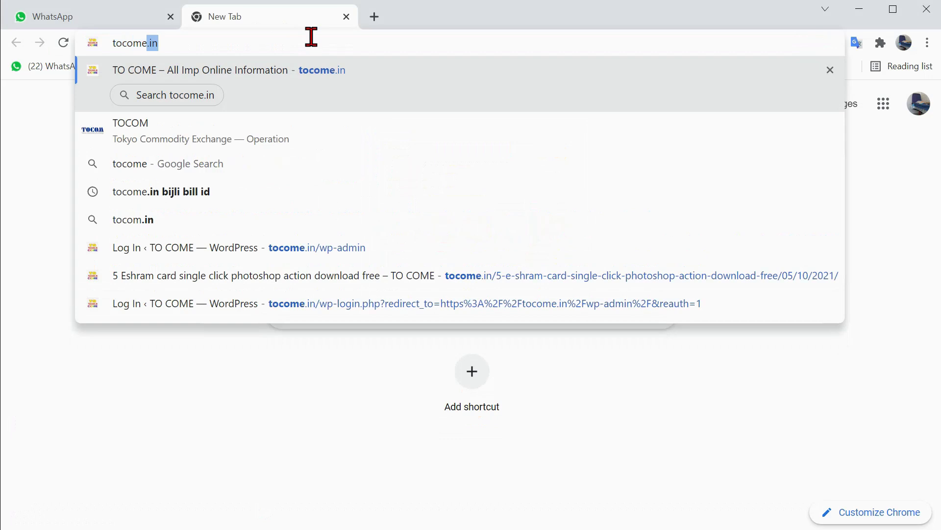
pyautogui.write('e.in')
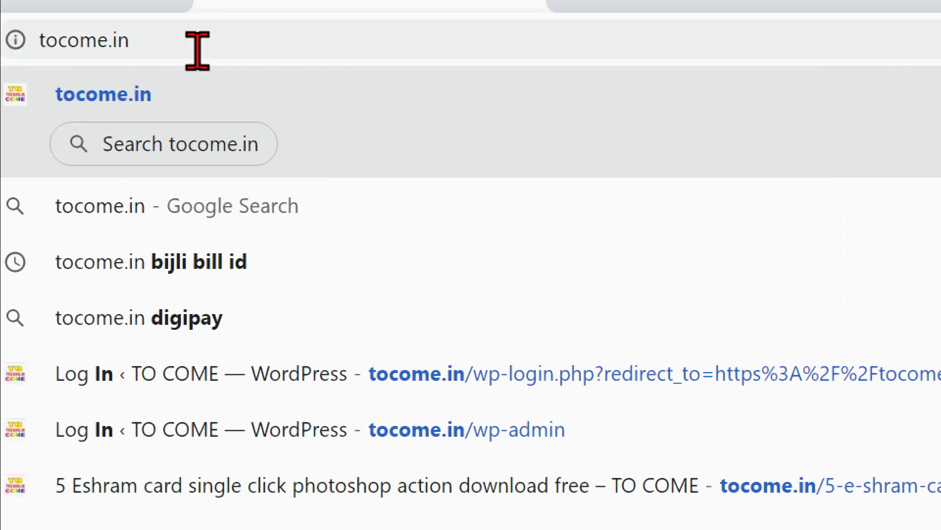
pyautogui.press('Return')
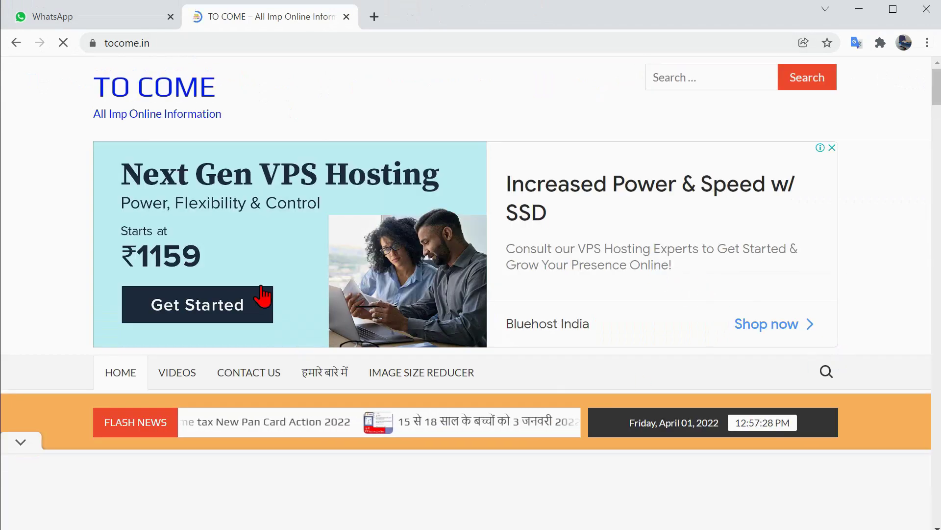
# Search the TO COME site for '1 ayushman card'.
pyautogui.scroll(-5, 269, 142)
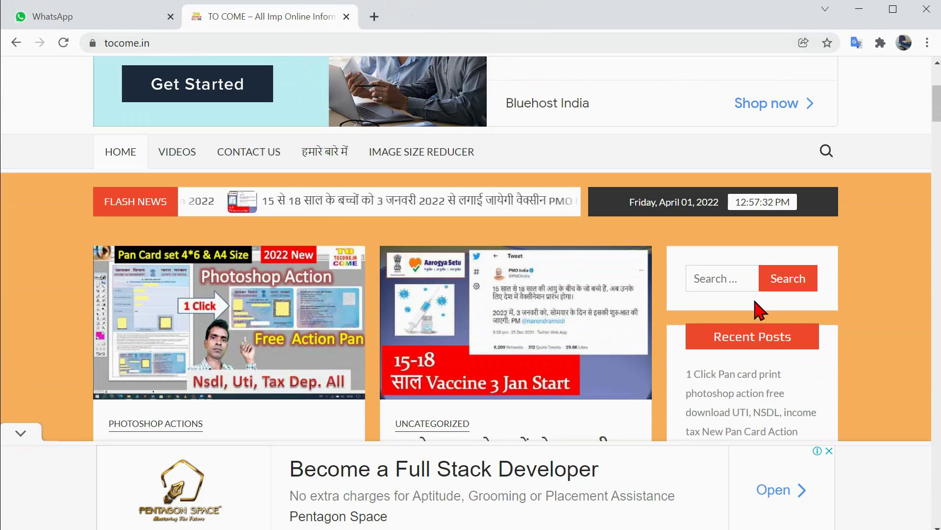
pyautogui.scroll(3, 804, 295)
pyautogui.click(825, 300)
pyautogui.click(314, 340)
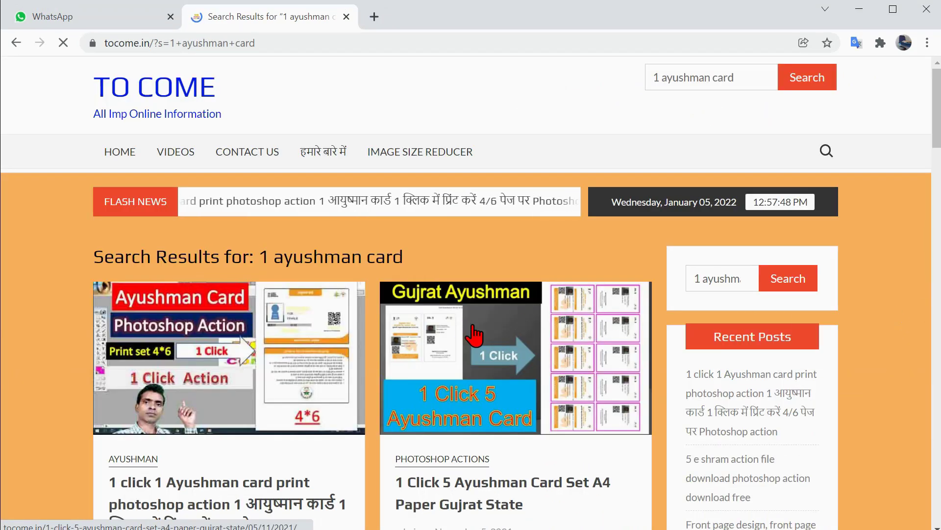
# Browse the search results and open the '1 click 1 Ayushman card print' post.
pyautogui.scroll(-1, 456, 335)
pyautogui.scroll(-5, 257, 362)
pyautogui.scroll(-3, 250, 355)
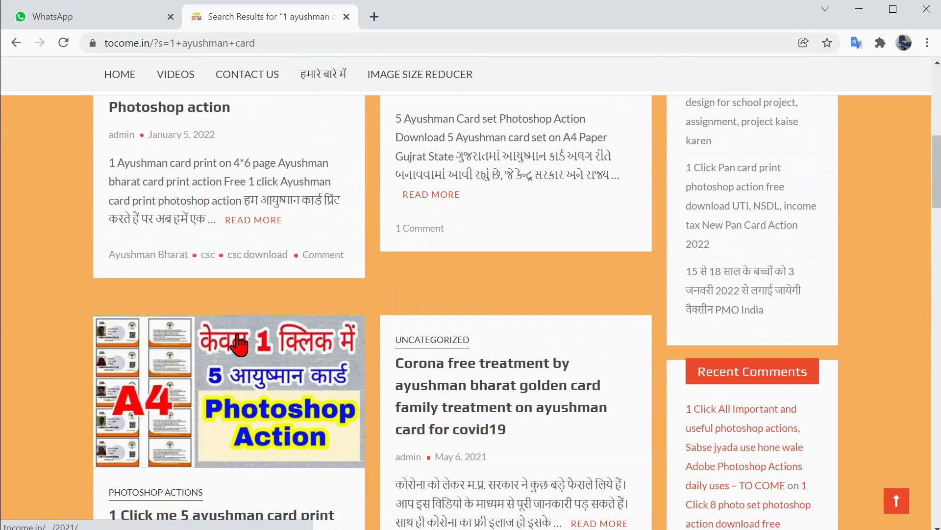
pyautogui.scroll(-4, 248, 353)
pyautogui.scroll(-2, 200, 298)
pyautogui.scroll(6, 201, 303)
pyautogui.scroll(4, 220, 324)
pyautogui.scroll(3, 239, 346)
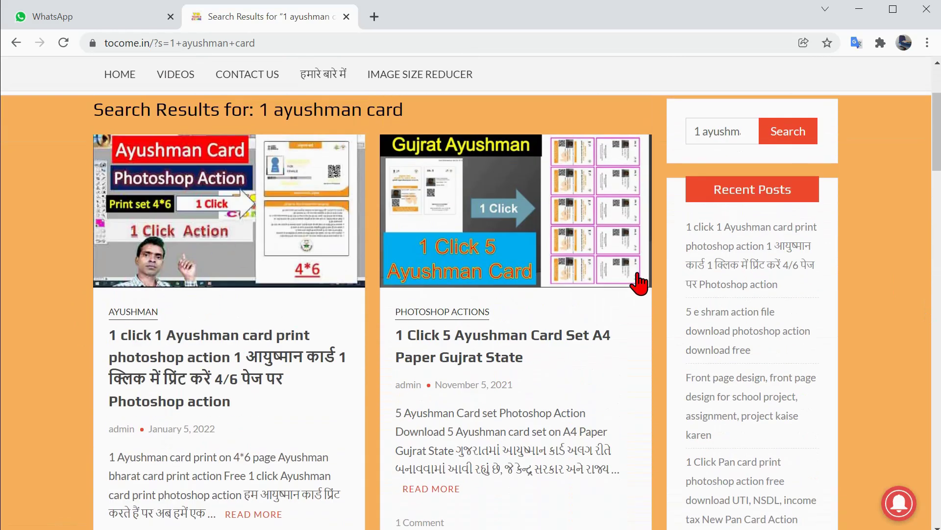
pyautogui.scroll(-5, 541, 269)
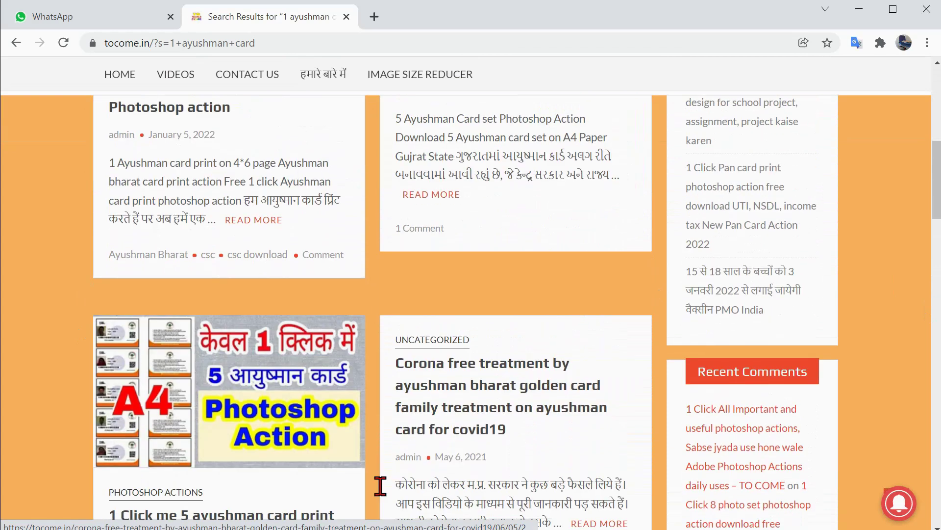
pyautogui.scroll(-3, 208, 405)
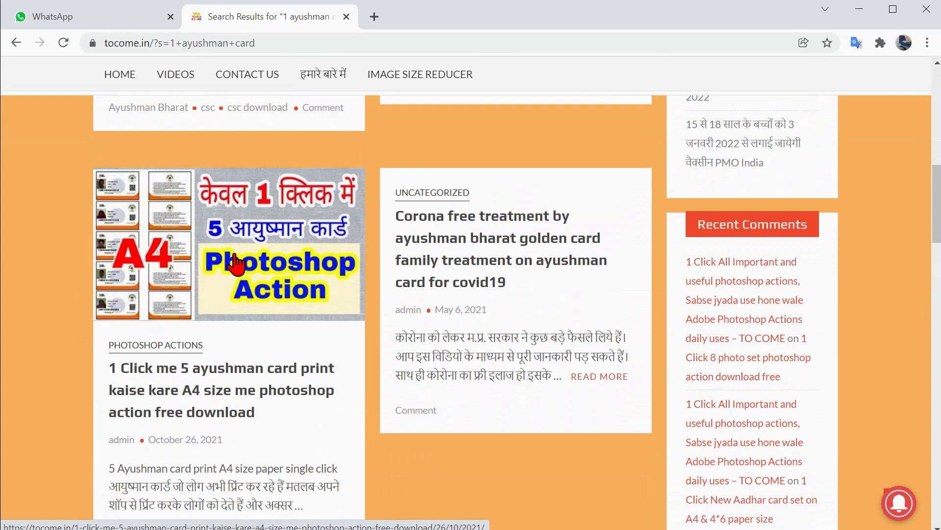
pyautogui.scroll(10, 157, 285)
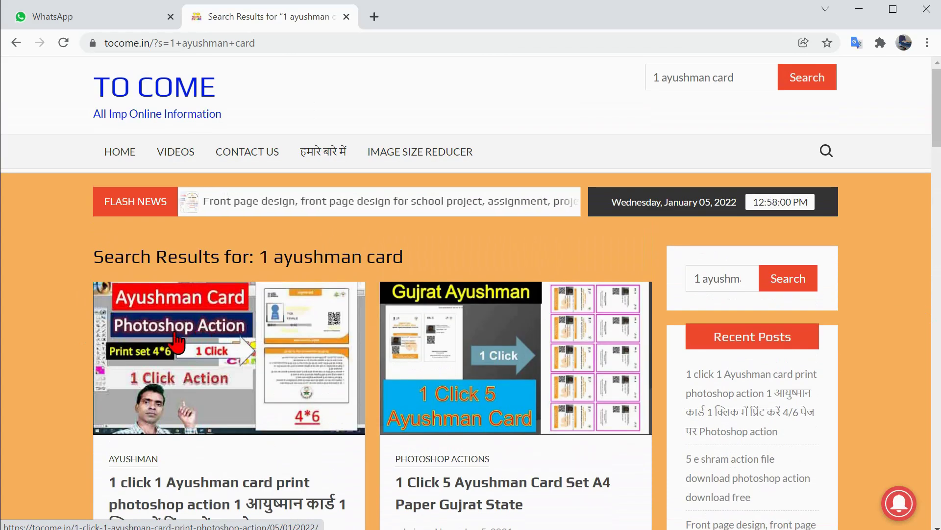
pyautogui.scroll(-3, 169, 343)
pyautogui.click(203, 232)
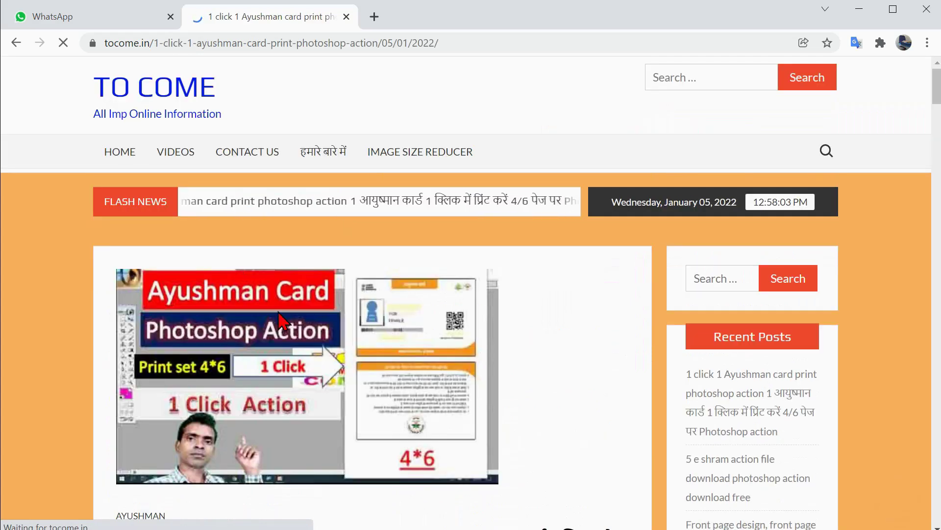
# Save the post's free Ayushman-1-card-46 ATN file to the Downloads folder.
pyautogui.scroll(-2, 313, 368)
pyautogui.scroll(-3, 313, 353)
pyautogui.scroll(-3, 311, 343)
pyautogui.scroll(-2, 312, 318)
pyautogui.scroll(-3, 313, 309)
pyautogui.scroll(-2, 317, 315)
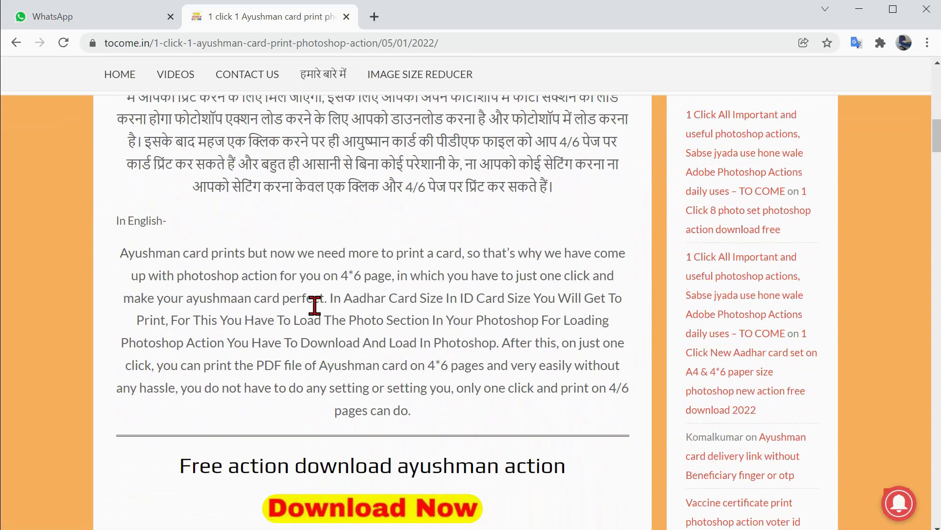
pyautogui.scroll(-3, 315, 305)
pyautogui.scroll(-1, 314, 305)
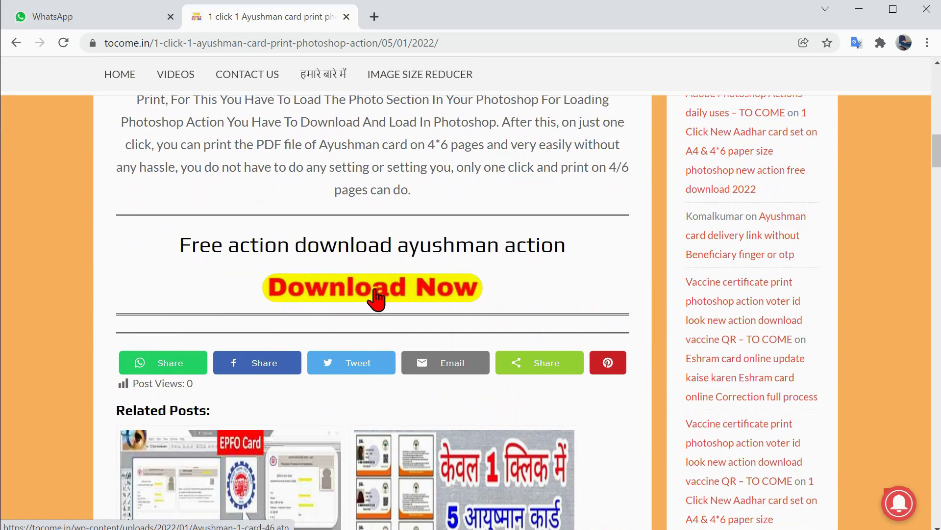
pyautogui.click(351, 290)
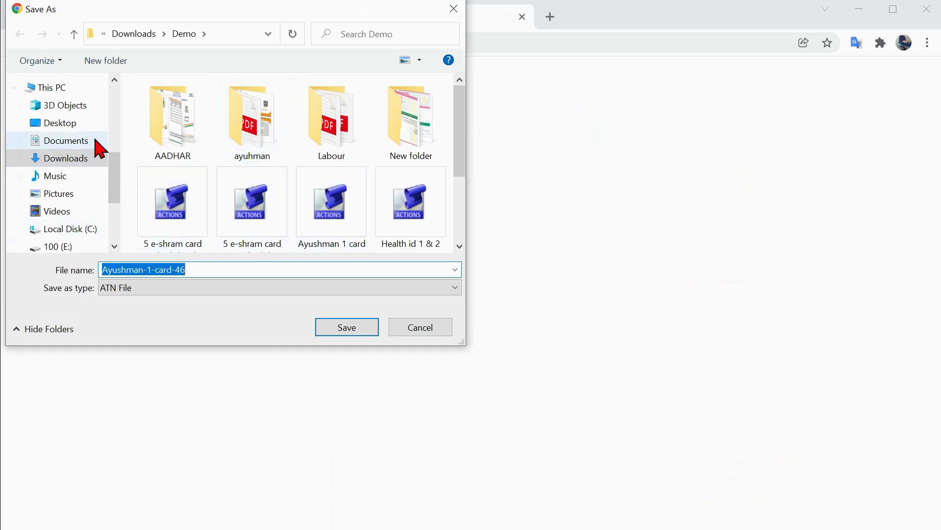
pyautogui.click(64, 161)
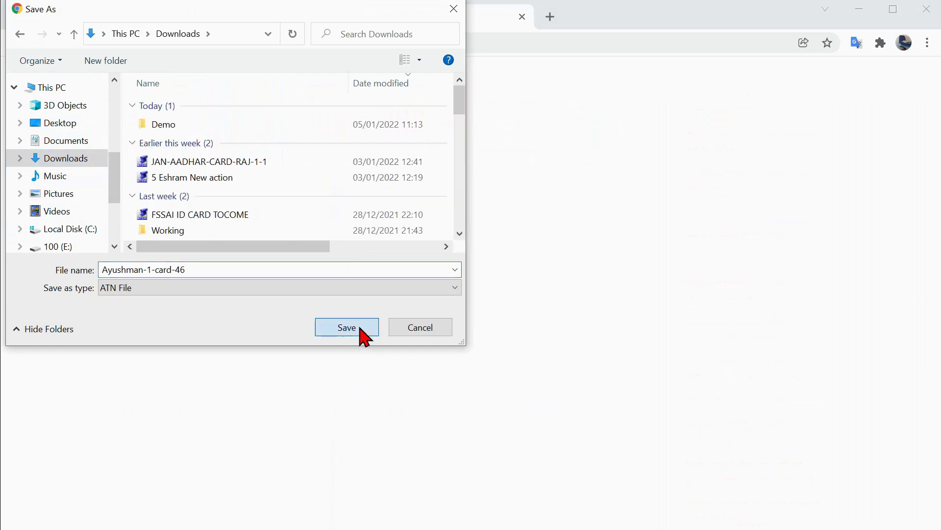
pyautogui.click(361, 329)
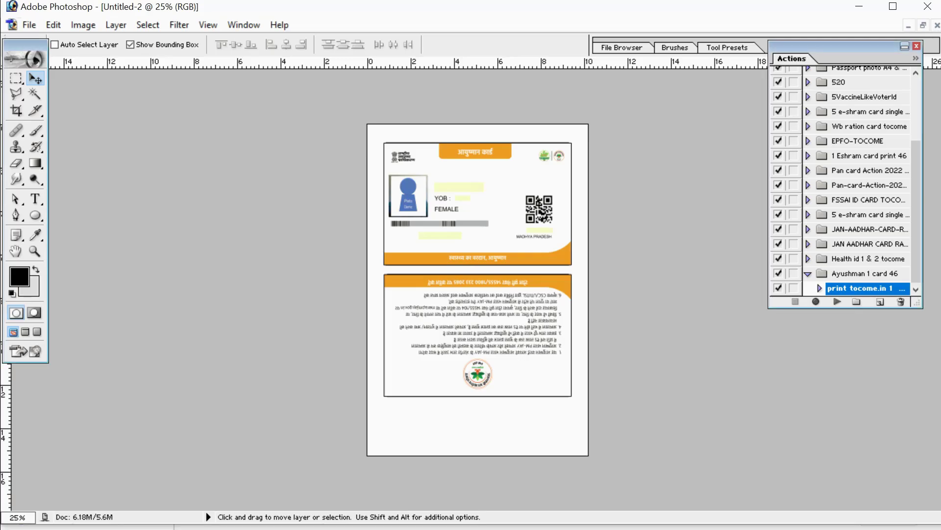
# Close the card documents without saving and reopen the Actions palette from Window.
pyautogui.hotkey('ctrl', 'w')
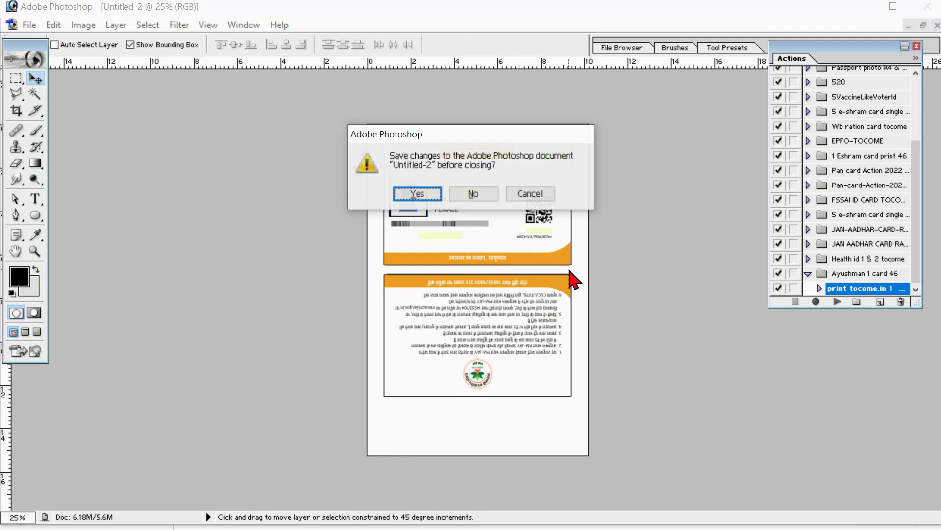
pyautogui.click(471, 195)
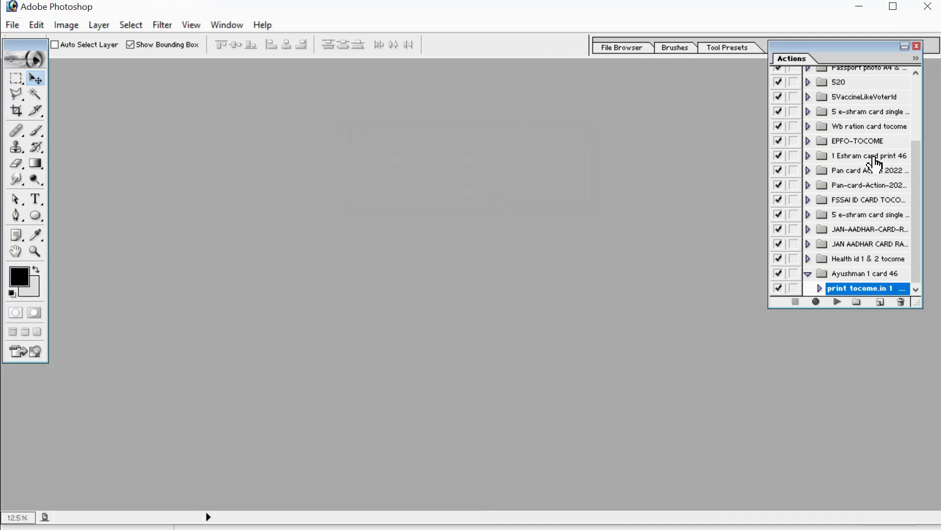
pyautogui.moveTo(864, 49); pyautogui.dragTo(817, 71)
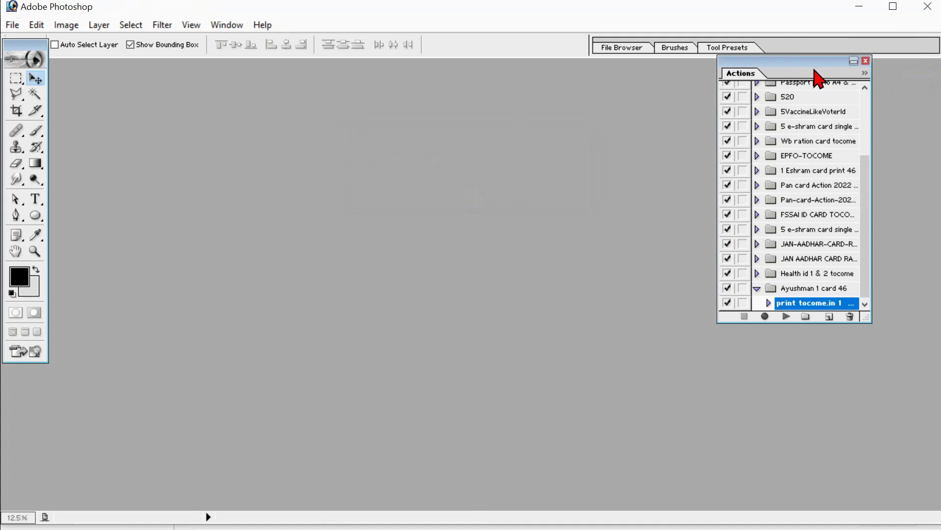
pyautogui.click(866, 61)
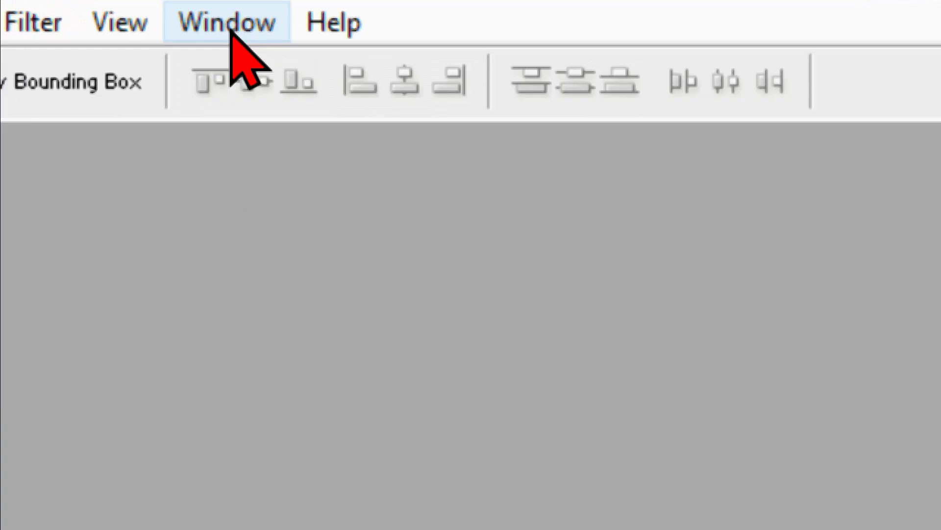
pyautogui.click(231, 30)
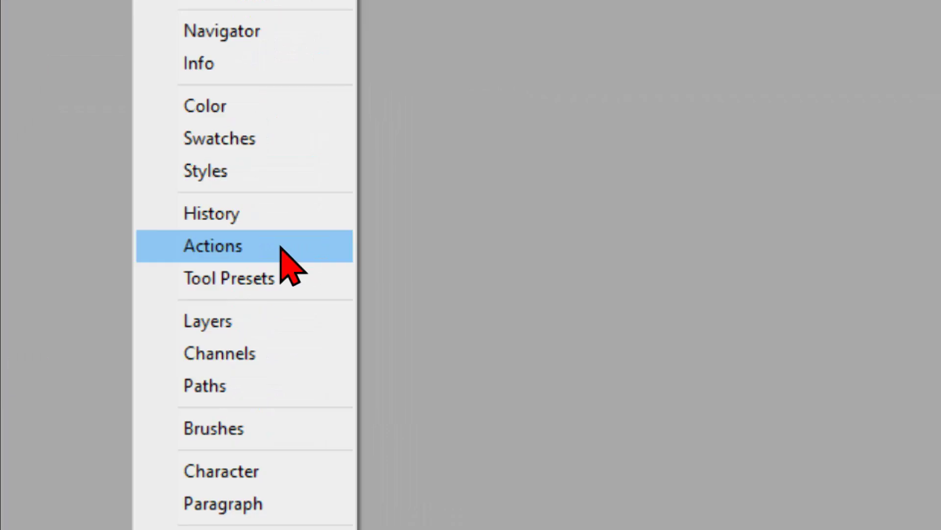
pyautogui.click(282, 247)
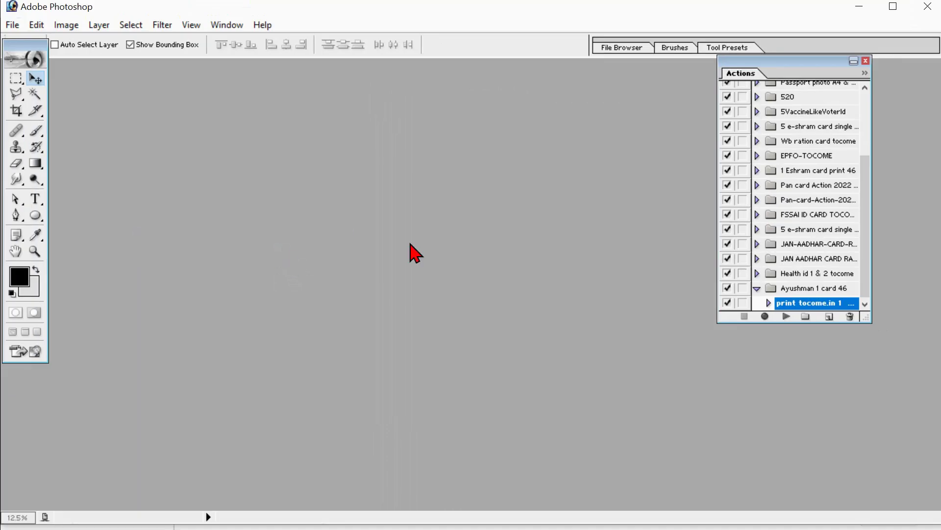
pyautogui.scroll(3, 823, 201)
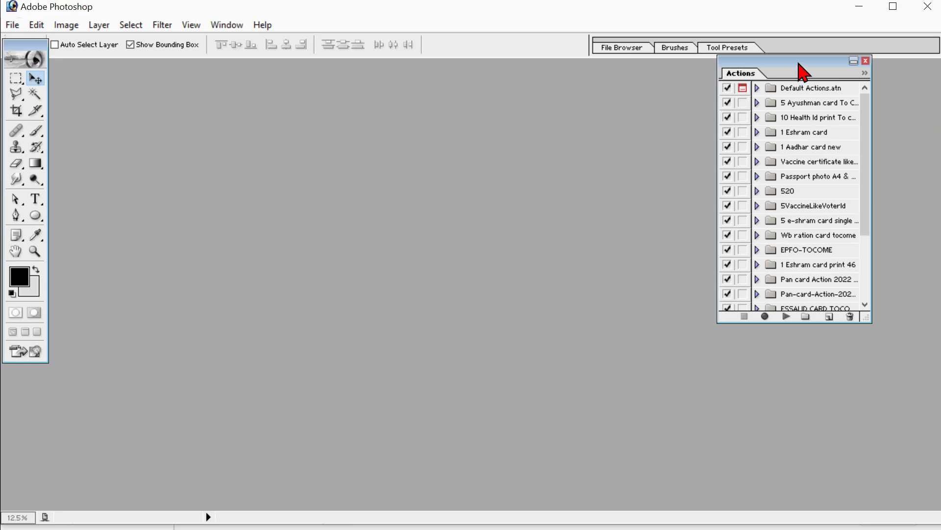
pyautogui.moveTo(771, 77); pyautogui.dragTo(768, 101)
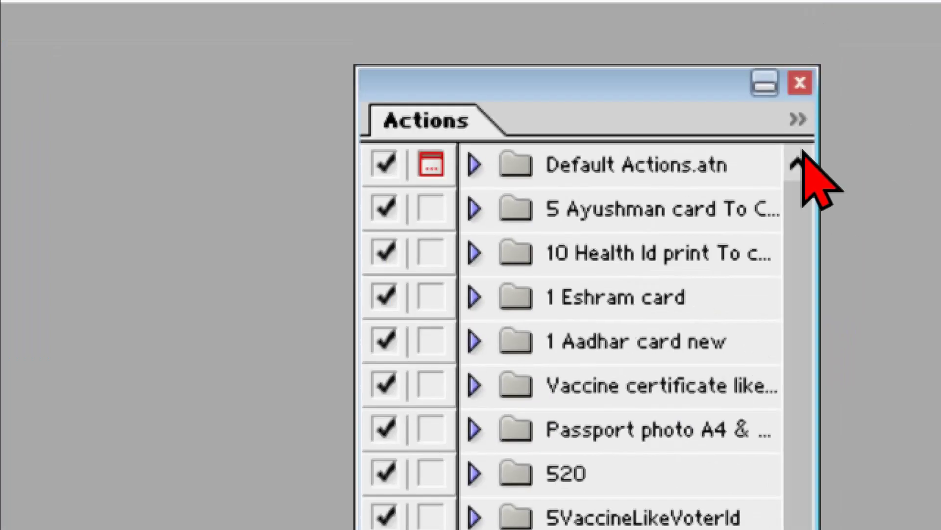
# Load Ayushman-1-card-46.atn from Downloads through the Actions panel menu.
pyautogui.click(798, 122)
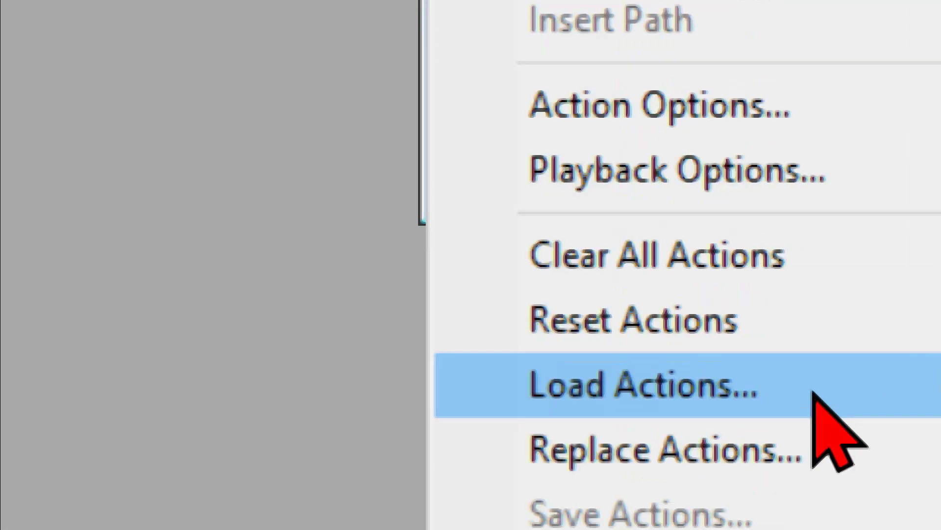
pyautogui.click(814, 392)
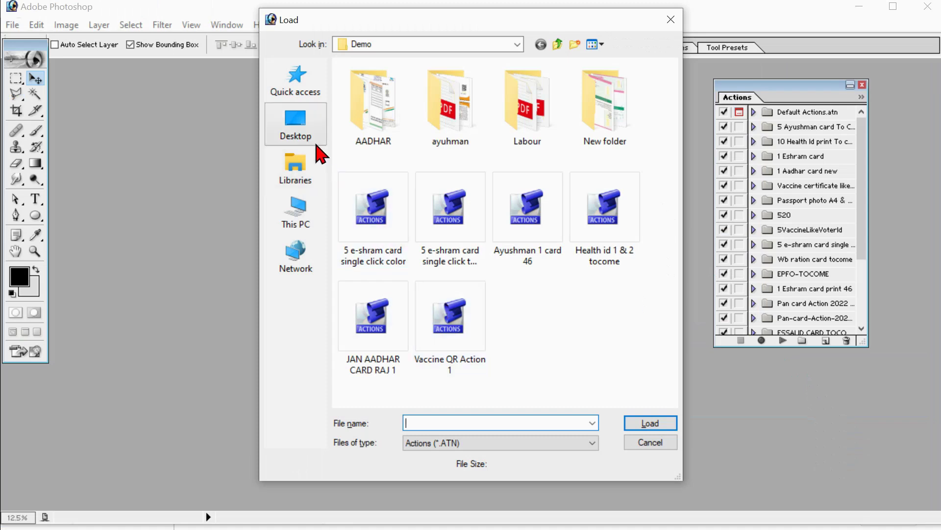
pyautogui.click(319, 115)
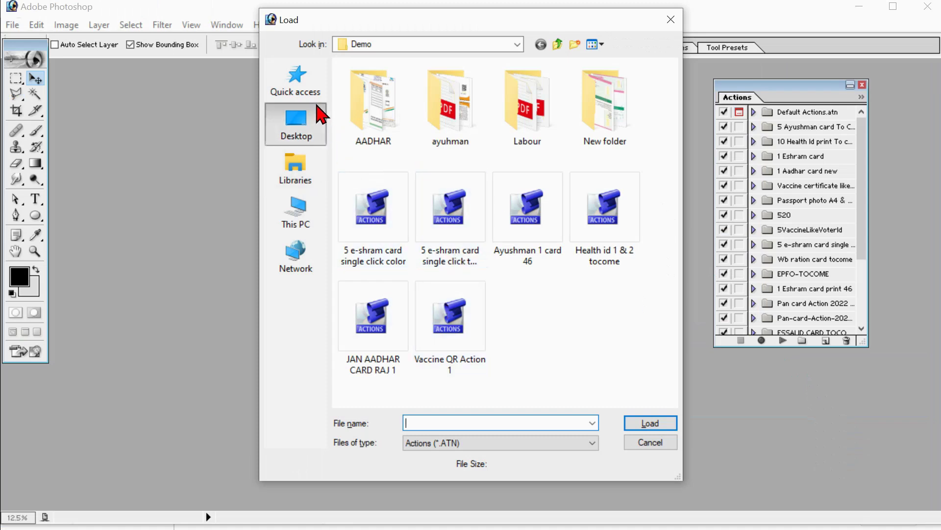
pyautogui.click(310, 96)
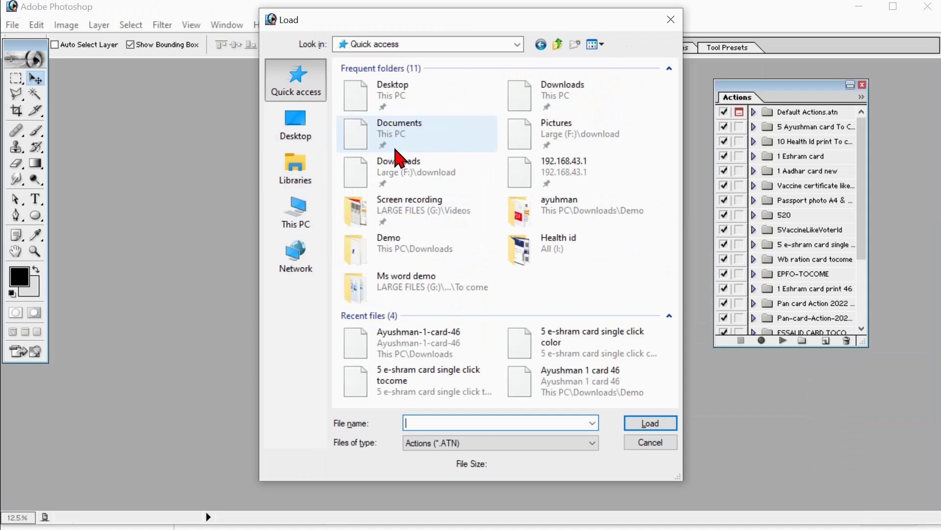
pyautogui.doubleClick(550, 115)
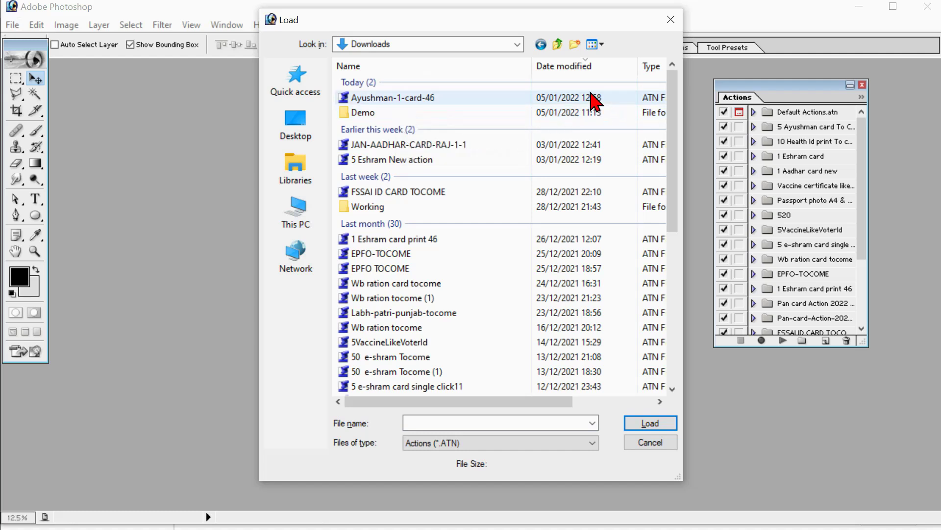
pyautogui.click(434, 101)
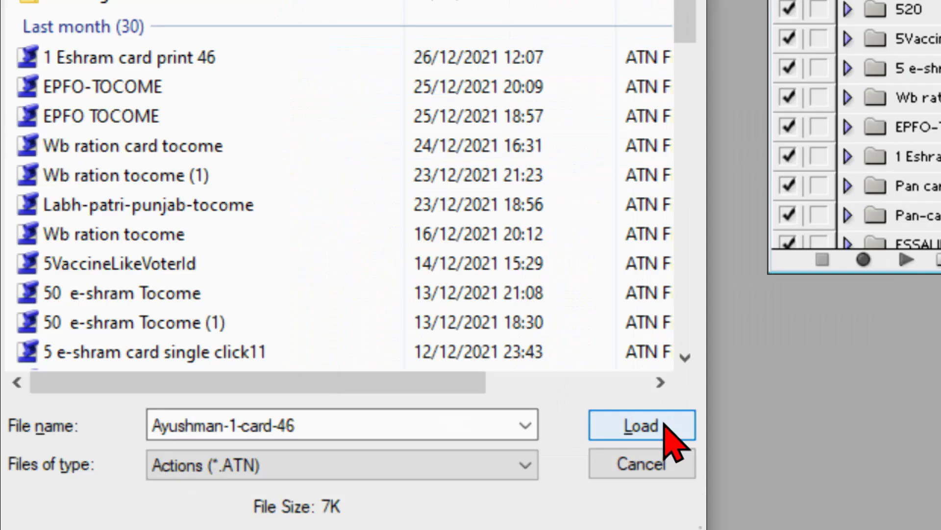
pyautogui.click(657, 423)
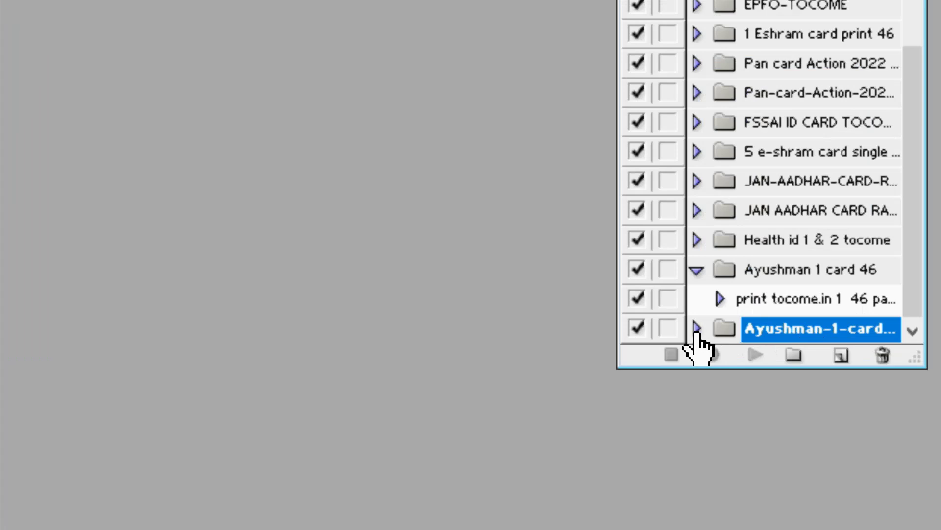
# Expand the Ayushman-1-card-46 set and play its print tocome.in action.
pyautogui.click(697, 328)
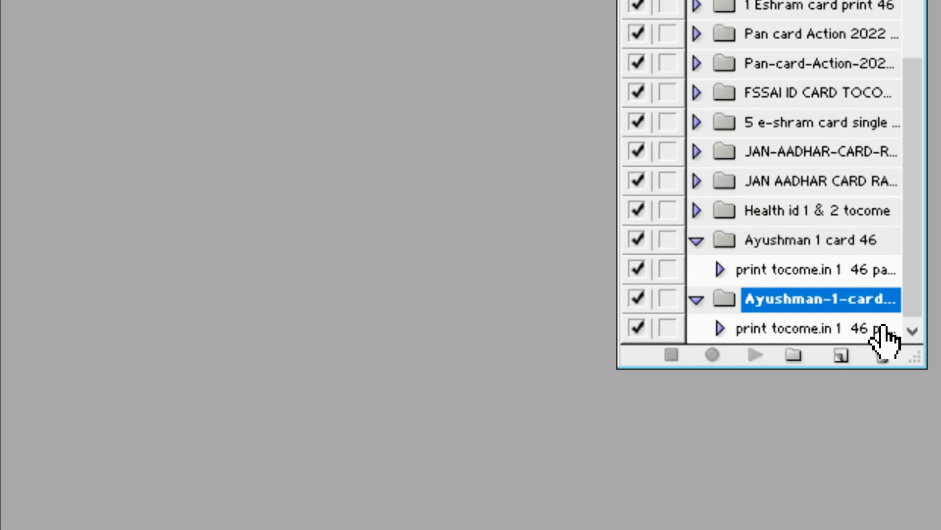
pyautogui.click(797, 328)
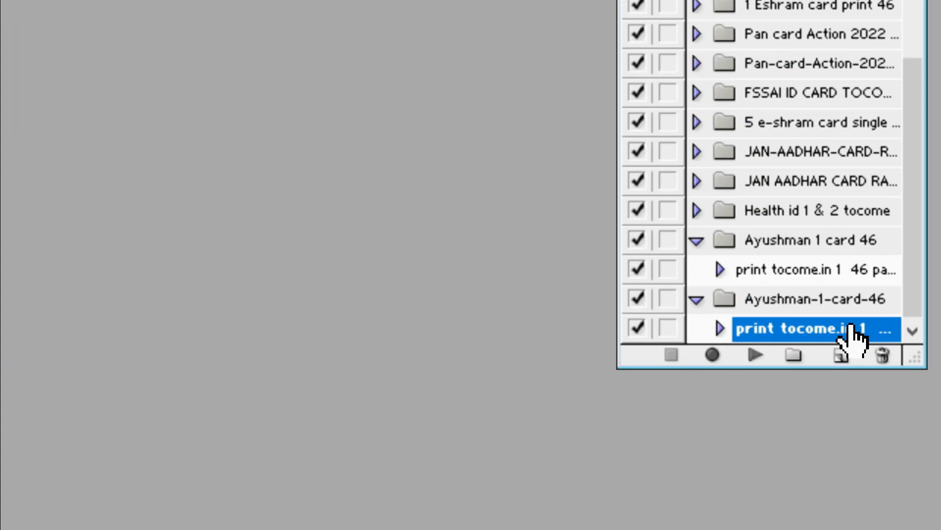
pyautogui.click(754, 354)
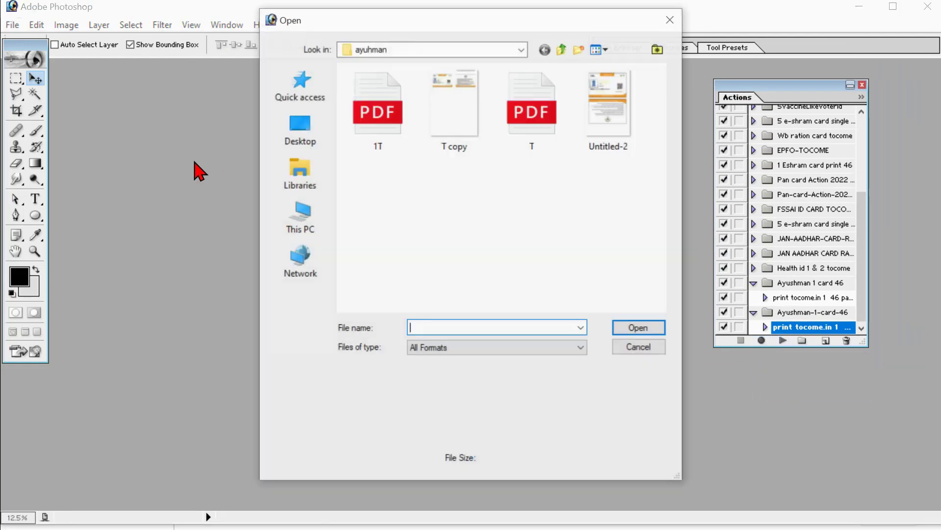
# Open 1T.pdf from the ayuhman folder.
pyautogui.click(373, 114)
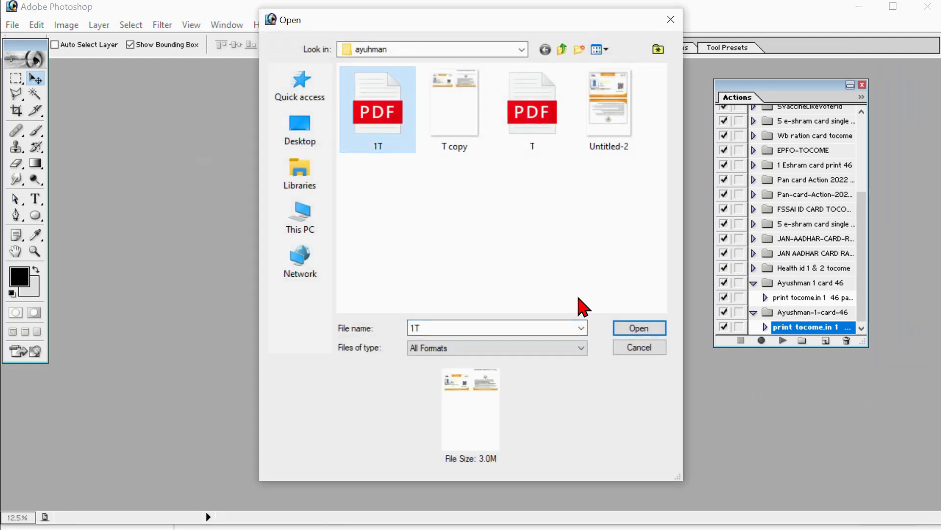
pyautogui.click(638, 332)
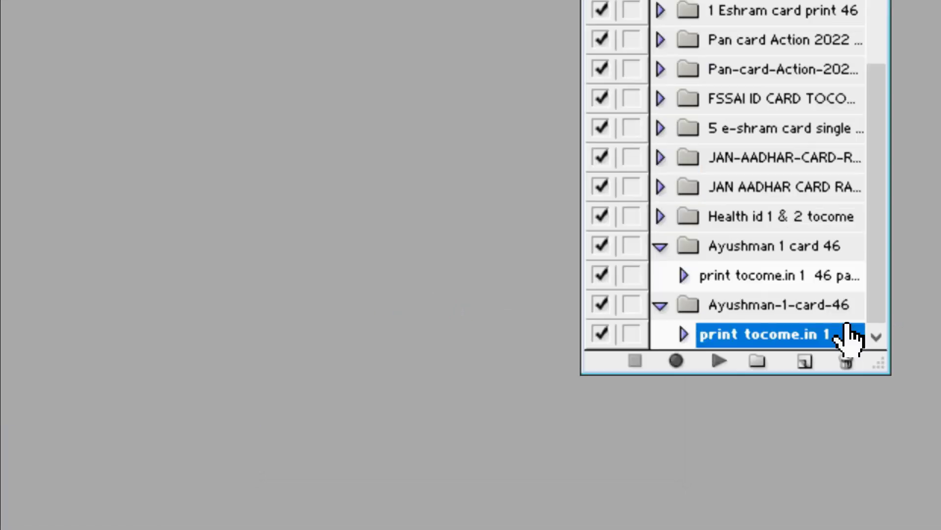
# Select, collapse and re-expand the Ayushman-1-card-46 set in the Actions panel.
pyautogui.click(772, 306)
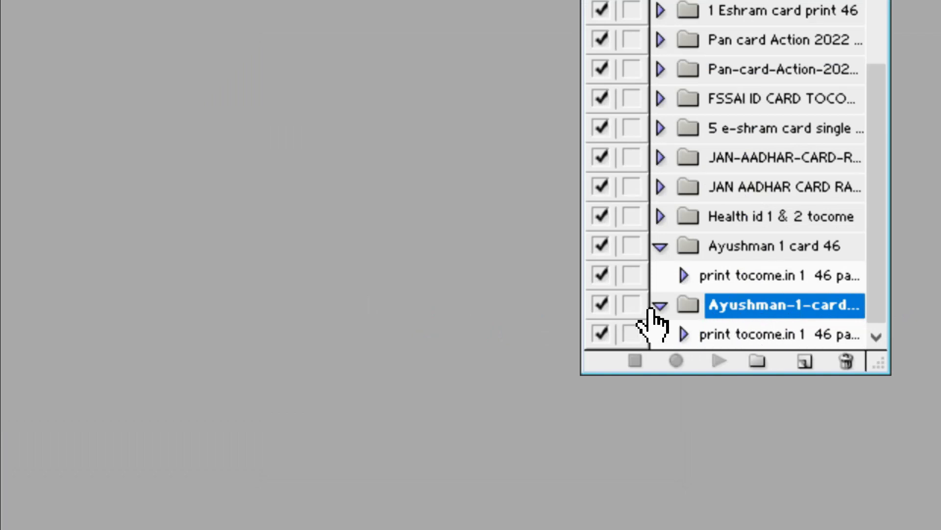
pyautogui.click(660, 306)
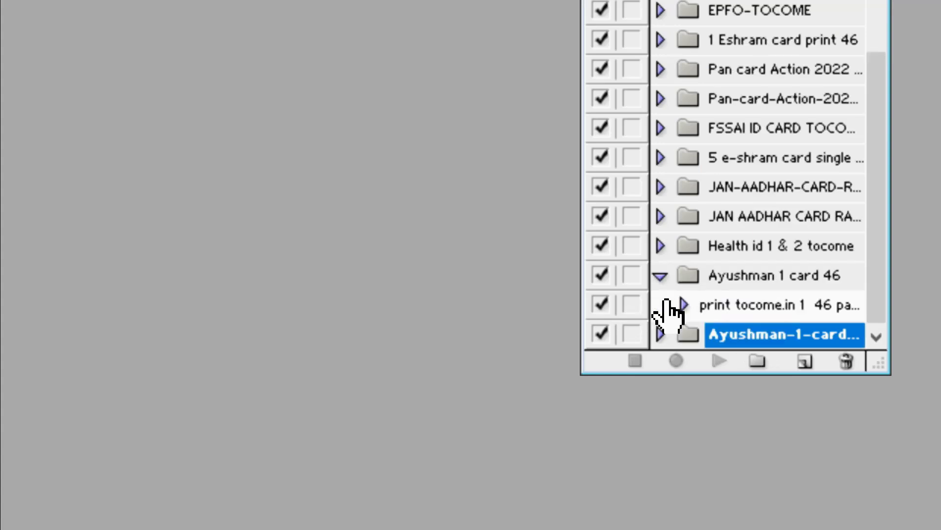
pyautogui.click(660, 337)
pyautogui.moveTo(662, 349)
pyautogui.mouseDown()
pyautogui.moveTo(702, 352)
pyautogui.moveTo(708, 340)
pyautogui.mouseUp()
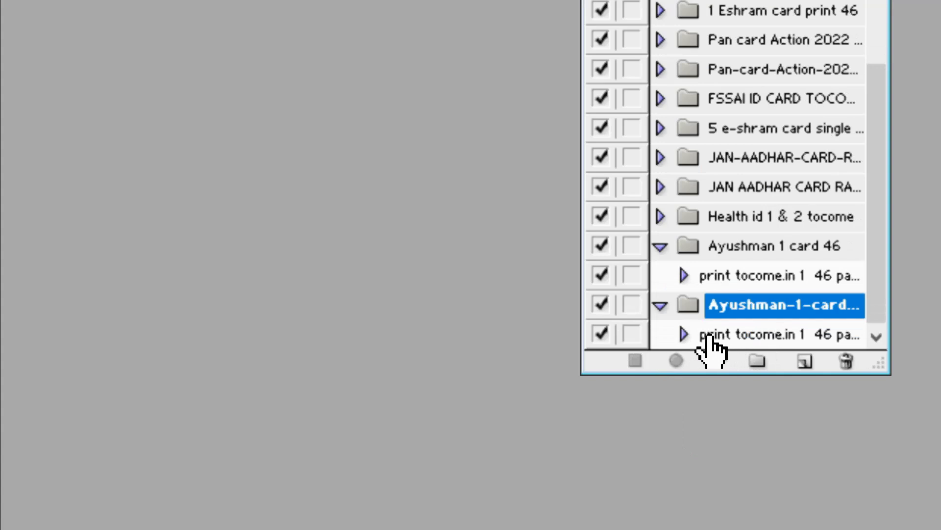
# Review the print tocome.in action's recorded steps, collapse them, and play the action.
pyautogui.click(682, 334)
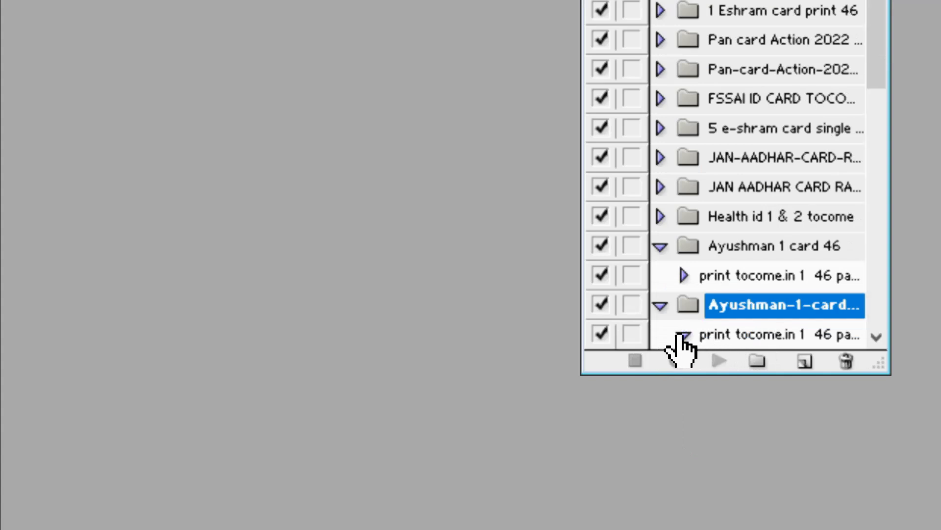
pyautogui.scroll(-1, 680, 343)
pyautogui.scroll(-3, 734, 320)
pyautogui.scroll(-2, 734, 319)
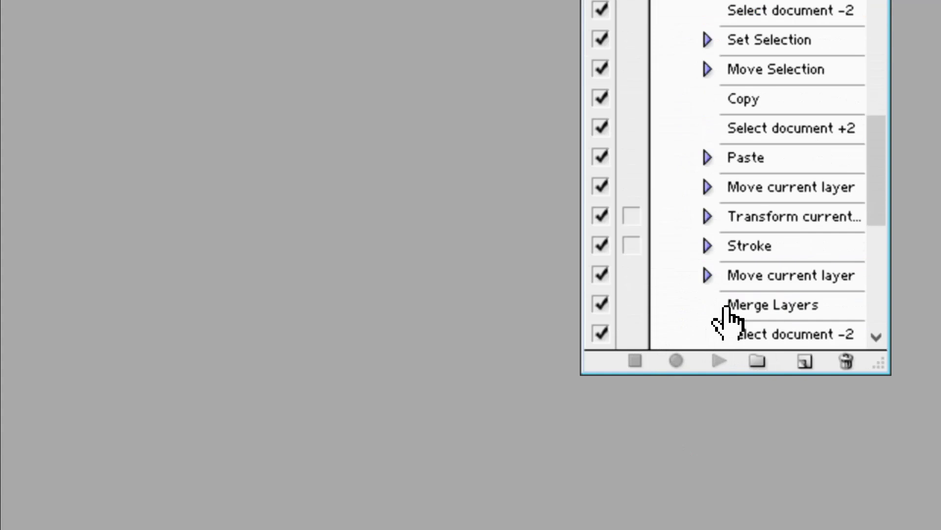
pyautogui.scroll(-2, 731, 319)
pyautogui.scroll(3, 731, 319)
pyautogui.scroll(3, 731, 319)
pyautogui.scroll(3, 730, 319)
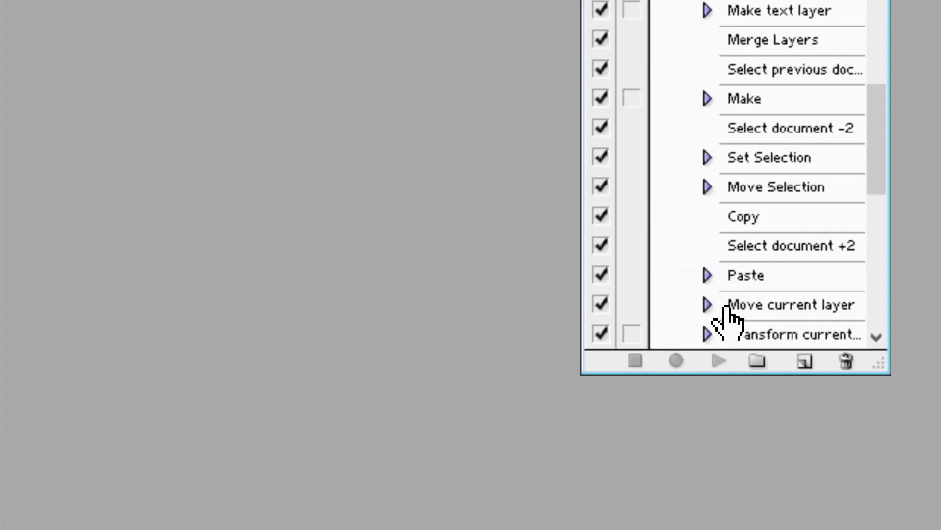
pyautogui.scroll(3, 731, 319)
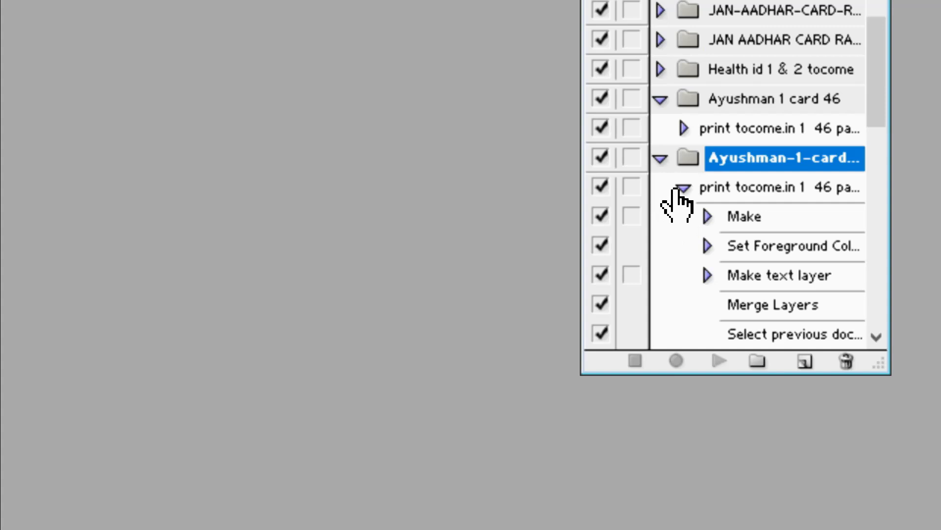
pyautogui.click(682, 189)
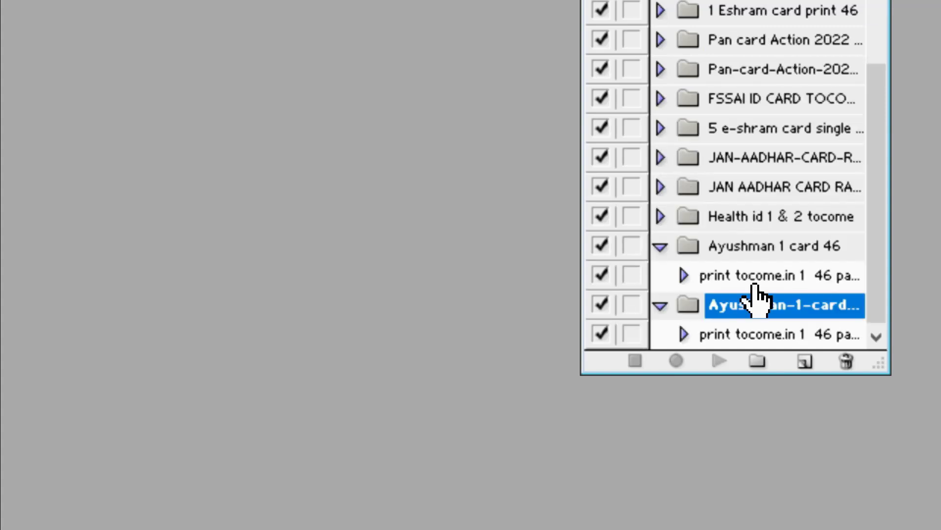
pyautogui.click(743, 333)
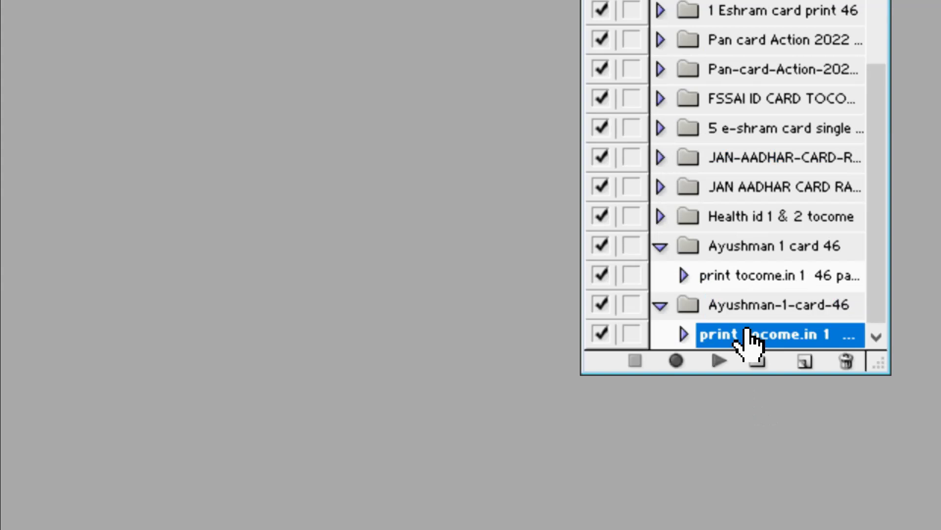
pyautogui.click(717, 363)
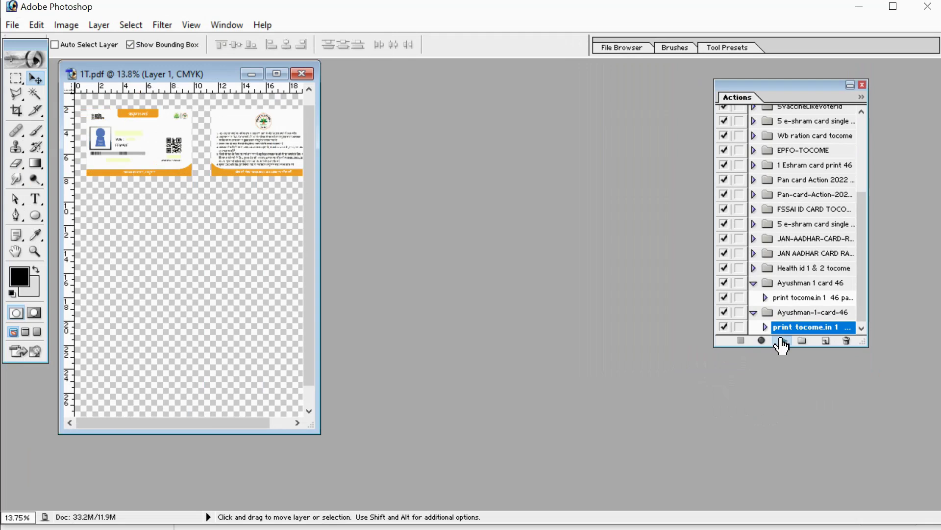
# Let the print action lay the card's front and back onto one CMYK page.
pyautogui.click(783, 341)
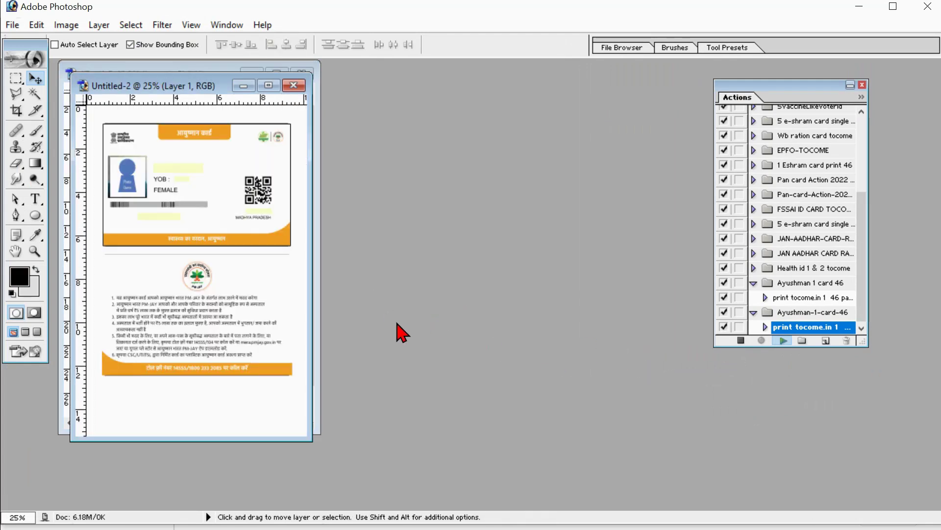
pyautogui.click(272, 87)
pyautogui.hotkey('ctrl', '+')
pyautogui.hotkey('ctrl', '+')
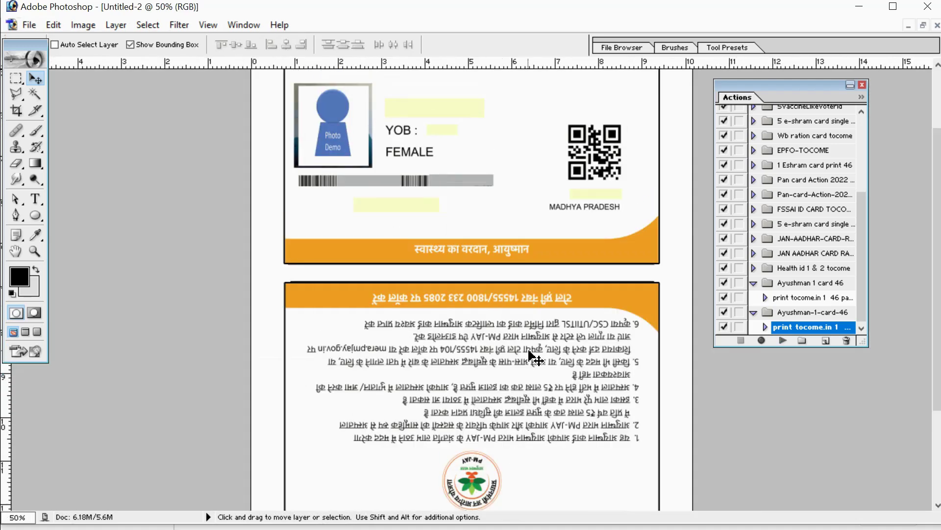
pyautogui.scroll(-2, 531, 373)
pyautogui.scroll(-3, 530, 382)
pyautogui.scroll(2, 532, 392)
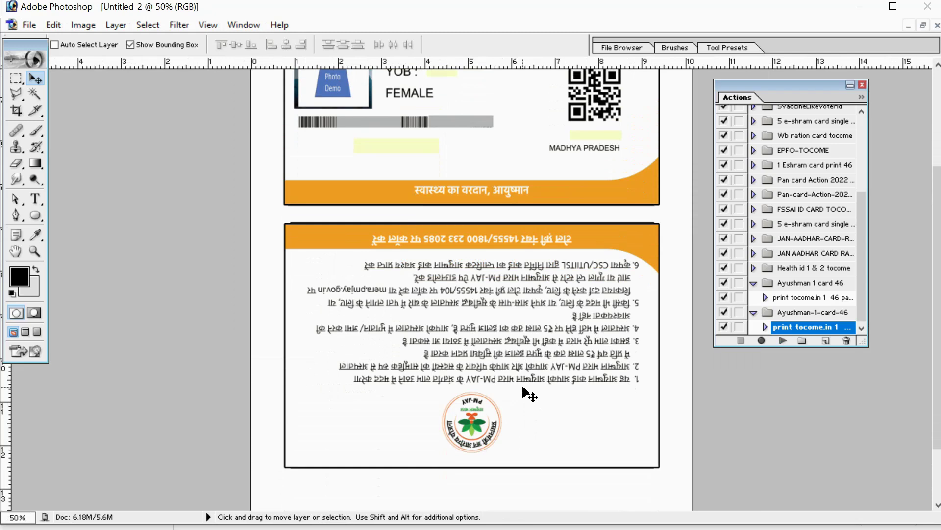
pyautogui.scroll(2, 531, 397)
pyautogui.scroll(3, 474, 217)
pyautogui.scroll(-1, 478, 344)
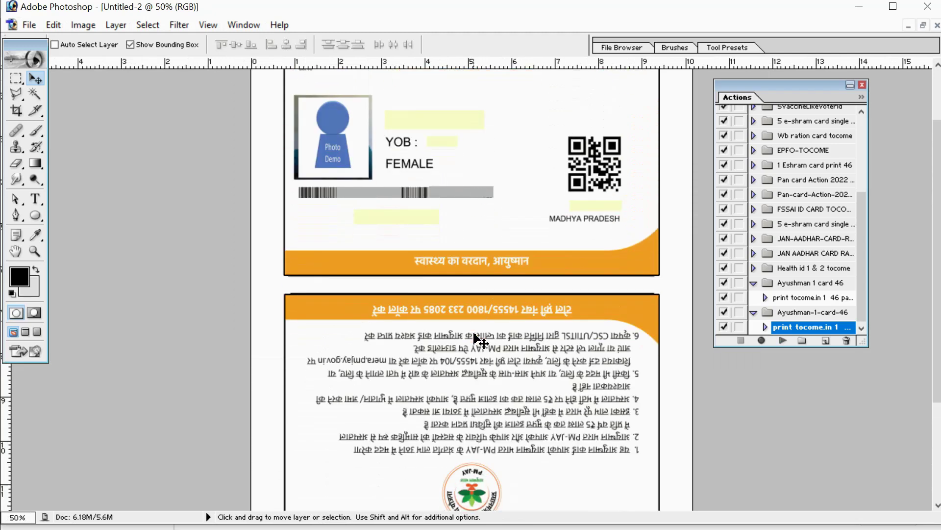
pyautogui.scroll(4, 477, 339)
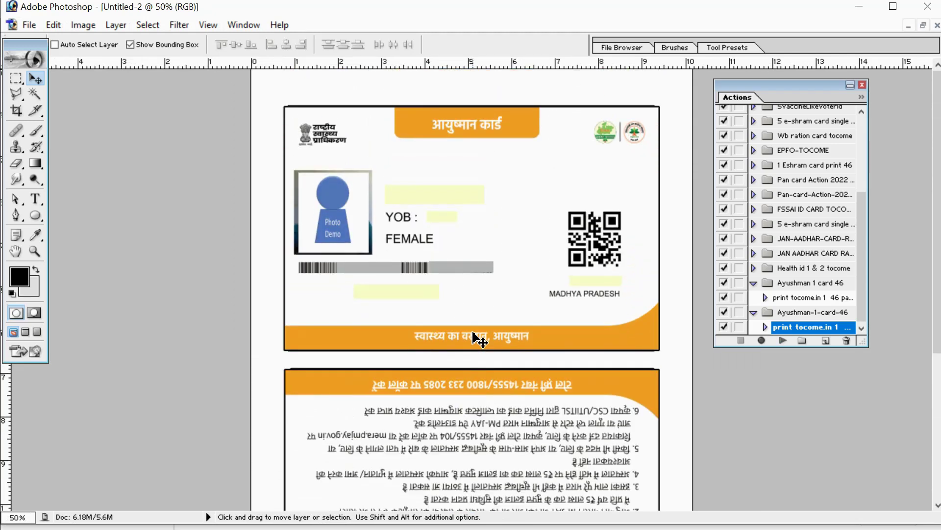
pyautogui.hotkey('ctrl', '-')
pyautogui.hotkey('ctrl', '-')
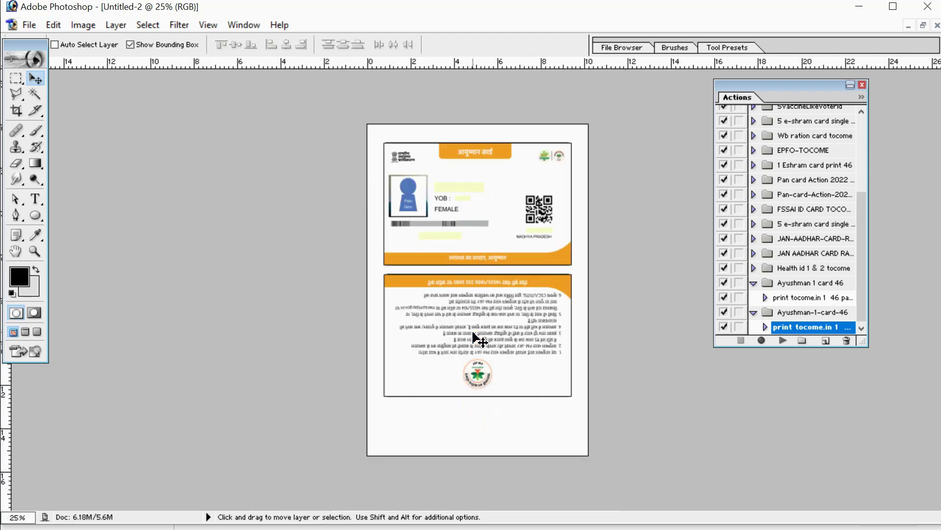
pyautogui.hotkey('ctrl', '-')
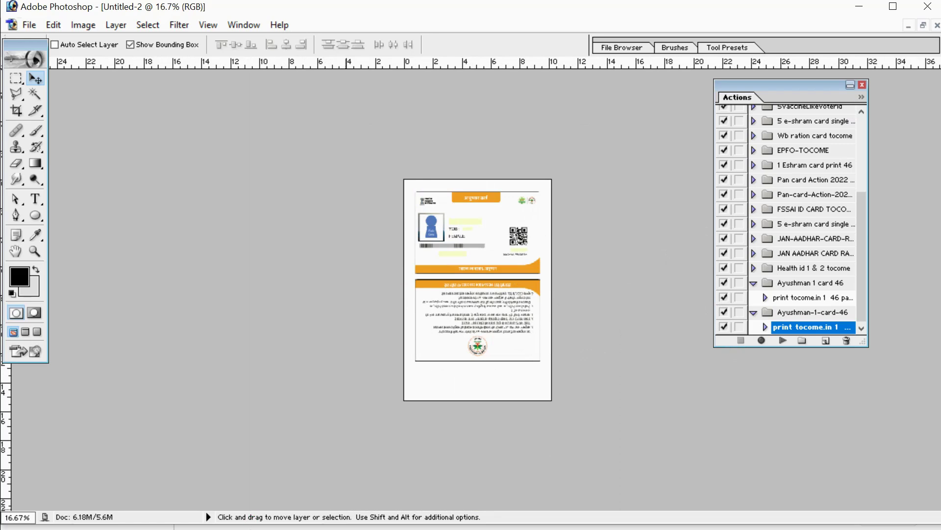
pyautogui.scroll(-3, 419, 429)
# Scroll down tocome.in's post to the 1 Click Covid19 Certificate print action posts and Recent Posts.
pyautogui.scroll(-4, 490, 373)
pyautogui.scroll(-3, 486, 370)
pyautogui.scroll(4, 441, 368)
pyautogui.scroll(4, 421, 205)
pyautogui.scroll(-2, 372, 295)
pyautogui.scroll(-4, 324, 351)
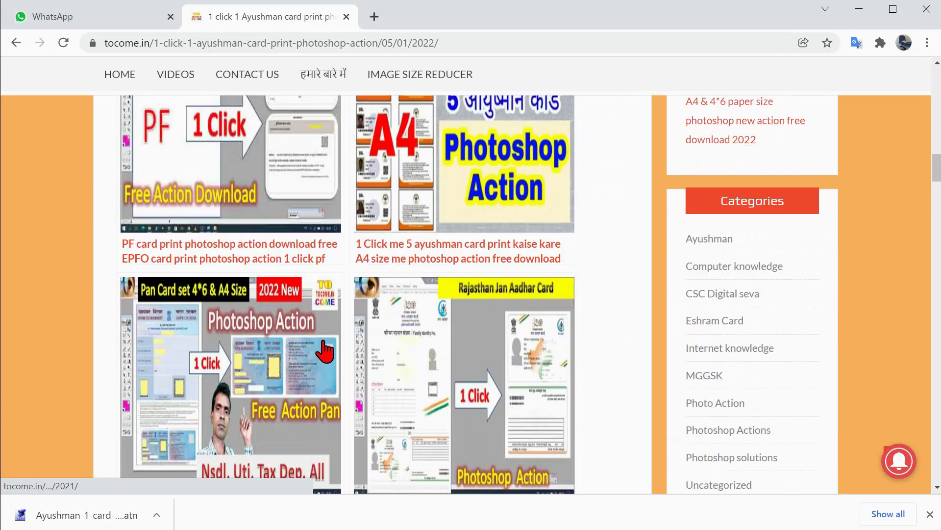
pyautogui.scroll(-4, 323, 351)
pyautogui.scroll(-7, 324, 351)
pyautogui.scroll(-2, 324, 351)
pyautogui.scroll(-6, 324, 351)
pyautogui.scroll(-4, 323, 351)
pyautogui.scroll(-5, 324, 351)
pyautogui.scroll(-4, 324, 351)
pyautogui.scroll(-5, 323, 351)
pyautogui.scroll(-9, 323, 351)
pyautogui.scroll(-4, 324, 351)
pyautogui.scroll(-8, 324, 351)
pyautogui.scroll(-6, 324, 351)
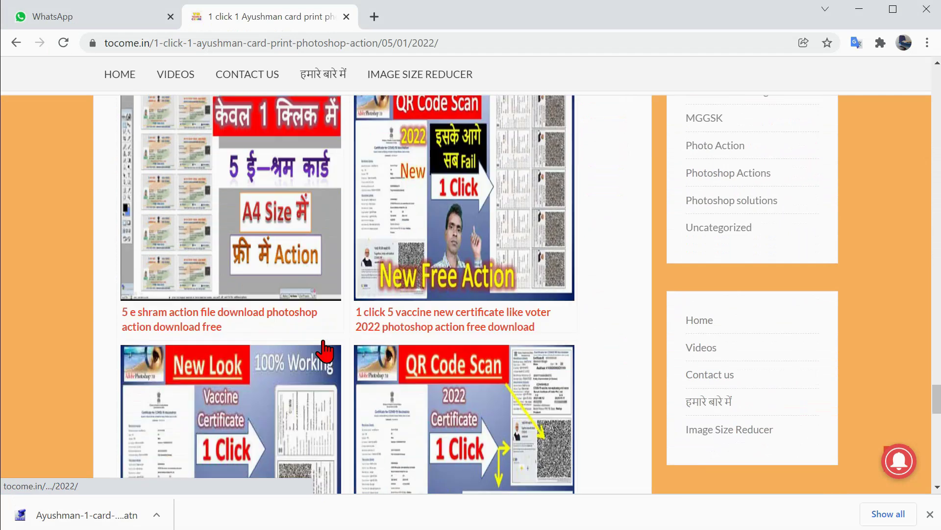
pyautogui.scroll(-9, 324, 351)
pyautogui.scroll(-4, 324, 351)
# Scroll back up through the related post thumbnails on the tocome.in page.
pyautogui.scroll(6, 323, 351)
pyautogui.scroll(7, 323, 351)
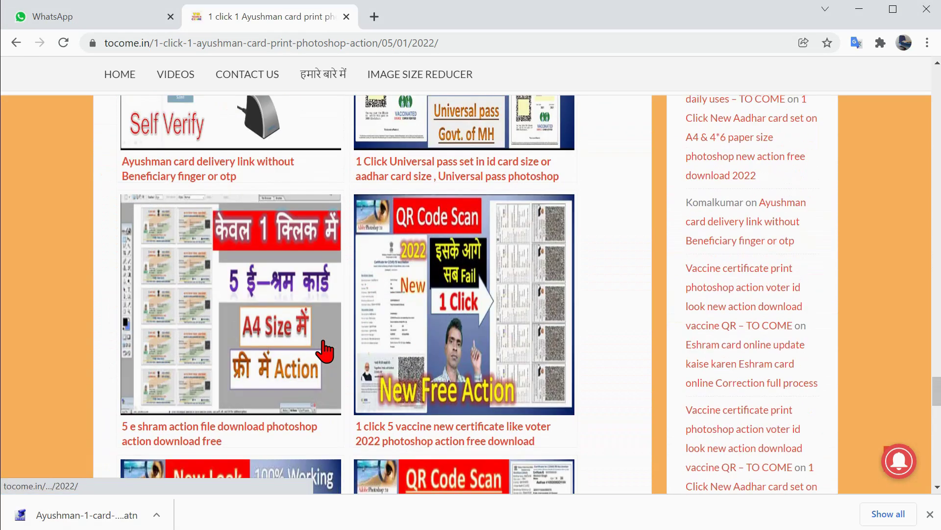
pyautogui.scroll(4, 324, 351)
pyautogui.scroll(6, 324, 351)
pyautogui.scroll(6, 324, 351)
pyautogui.scroll(4, 324, 351)
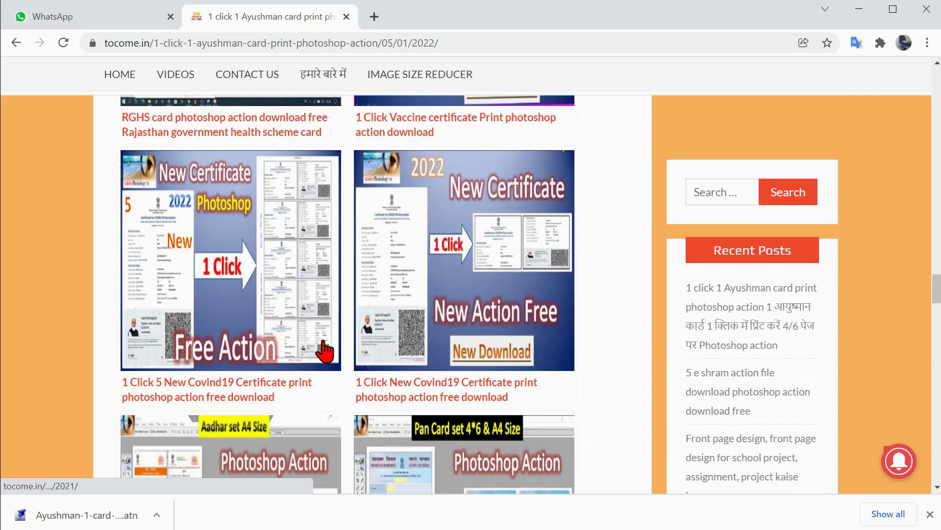